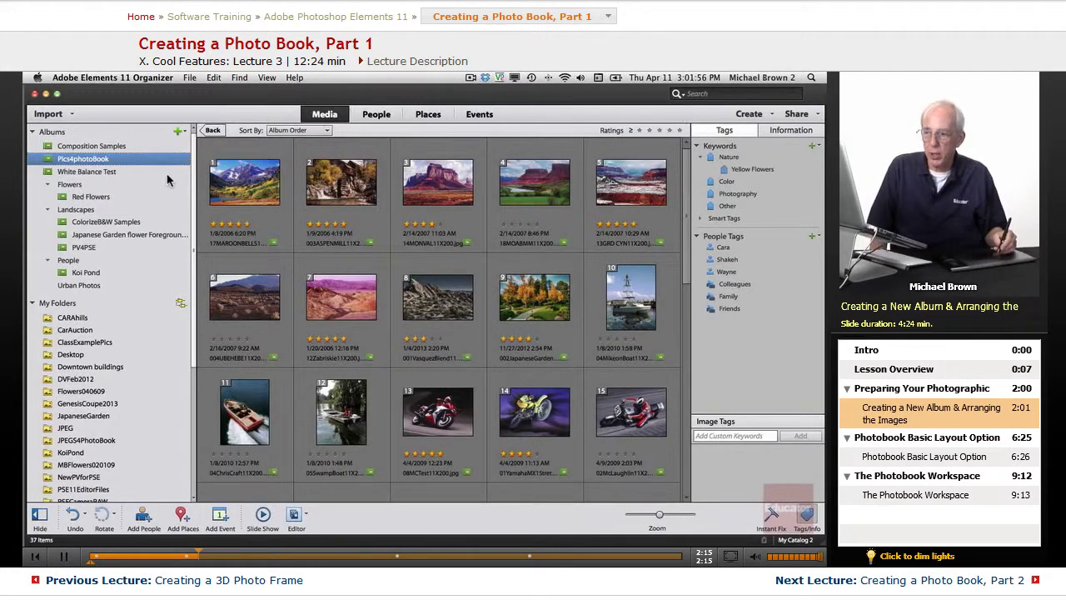
Step: Compare the JPEGS4PhotoBook folder with the ordered Pics4photoBook album and try to rearrange a photo within the folder
left_click(90, 440)
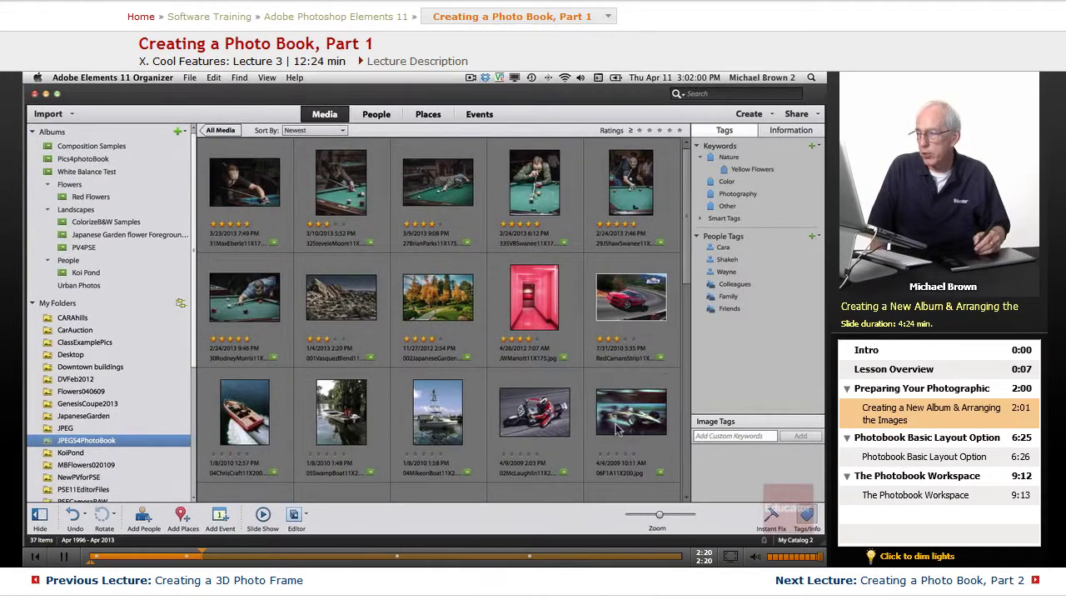
left_click_drag(686, 254, 688, 193)
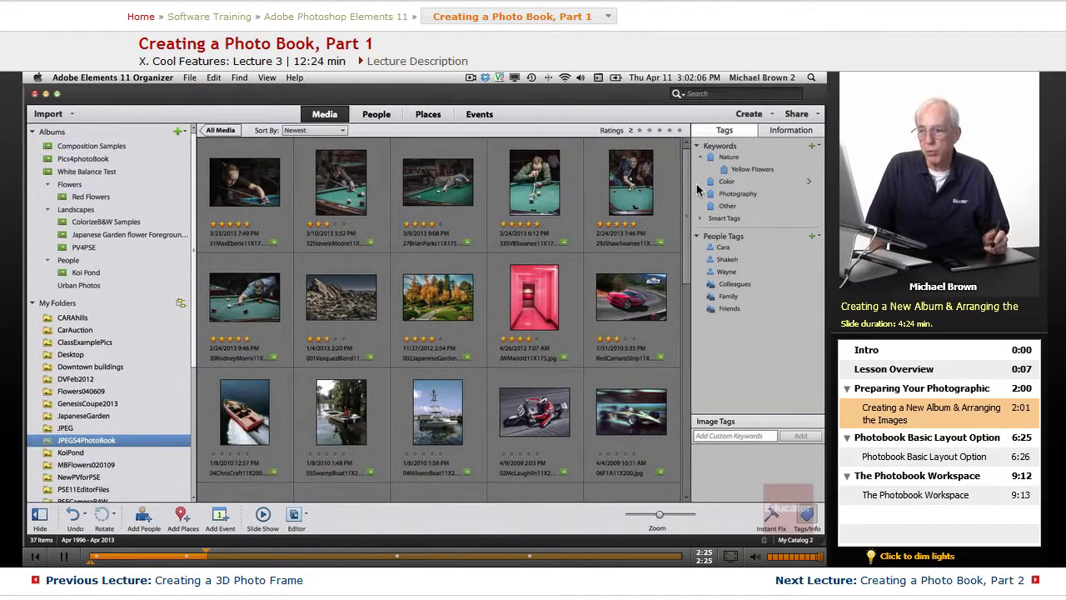
left_click(83, 159)
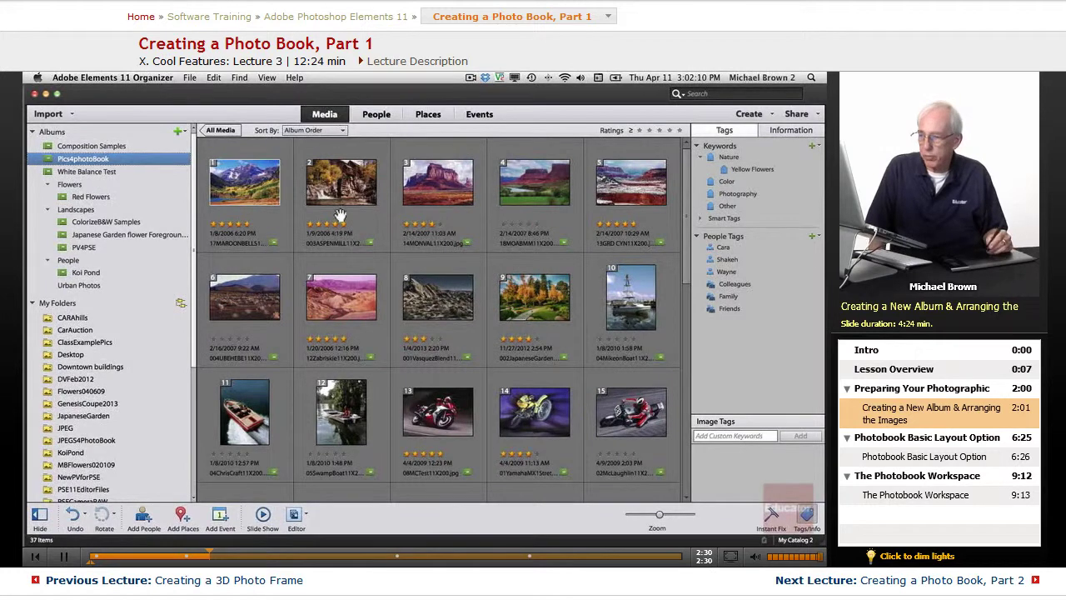
left_click(87, 441)
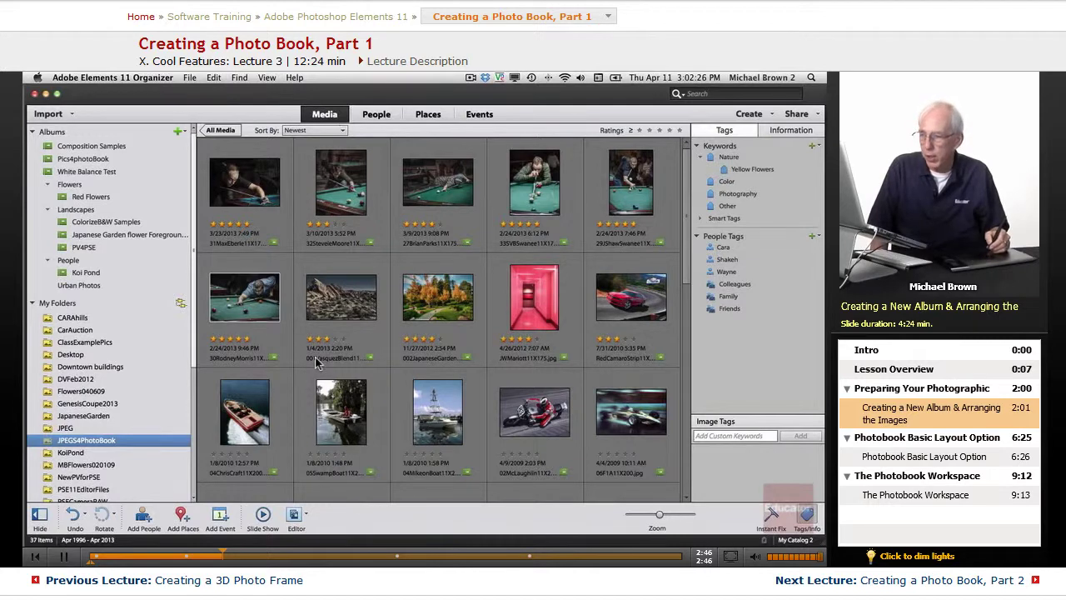
left_click_drag(253, 406, 365, 204)
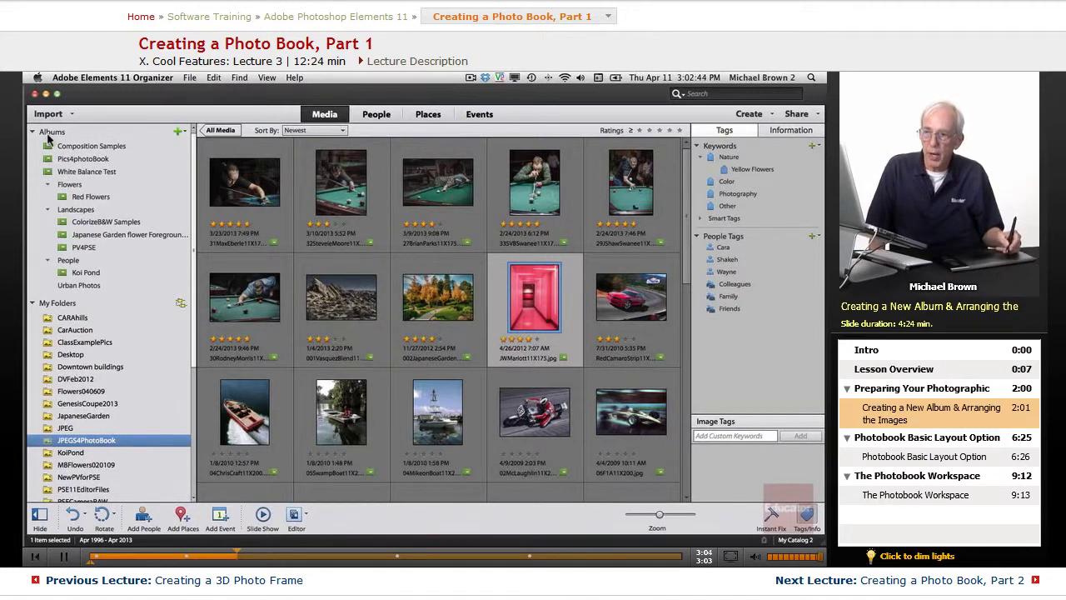
left_click(177, 136)
left_click(179, 132)
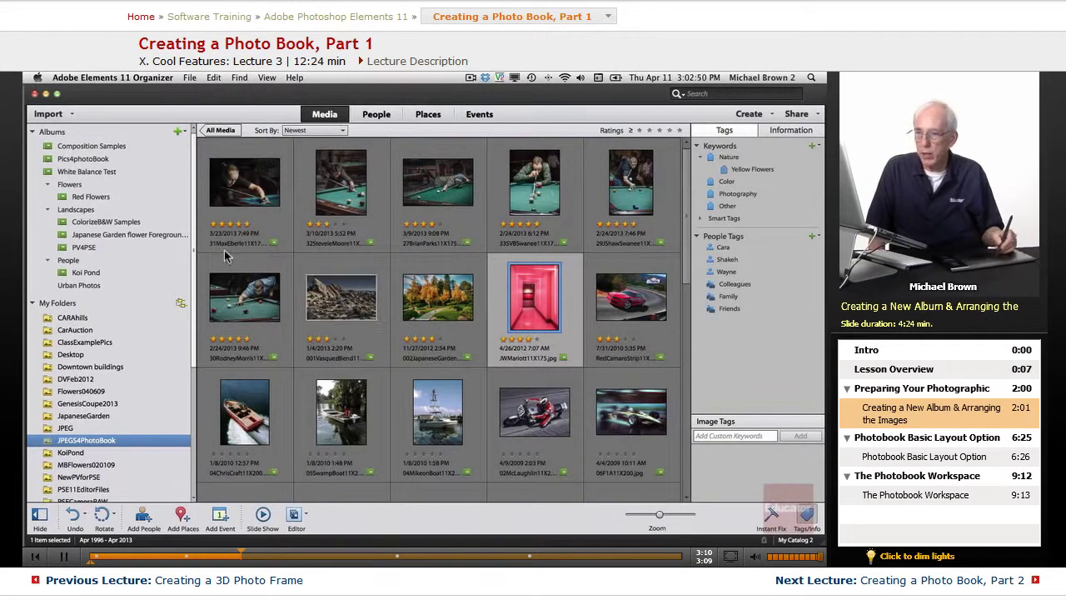
Step: In the Pics4photoBook album, move the Japanese garden photo to first place and the aspen mill photo to second
left_click(83, 159)
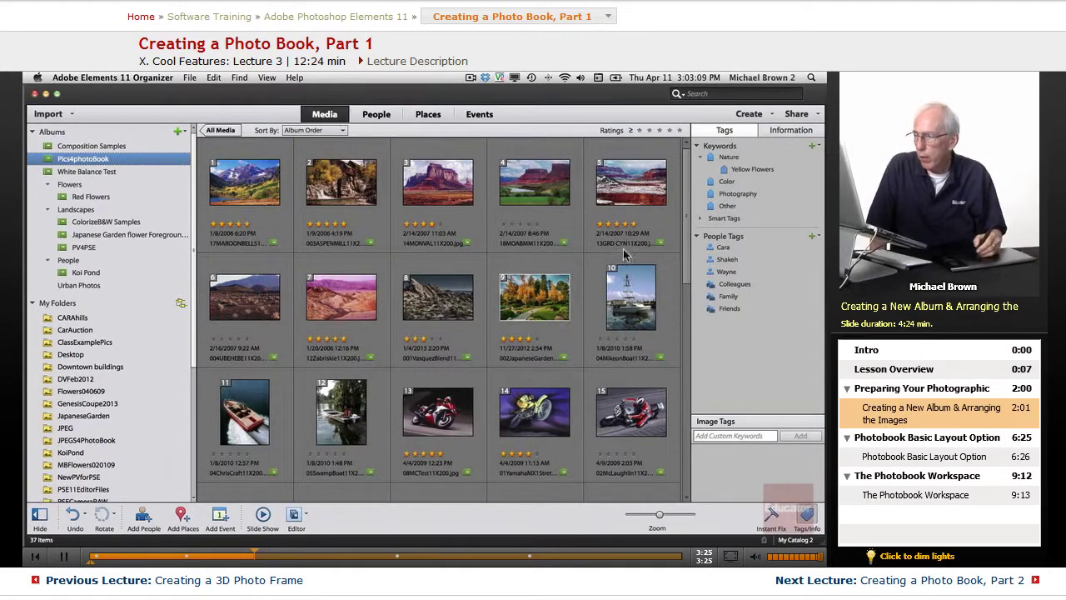
left_click_drag(688, 258, 666, 349)
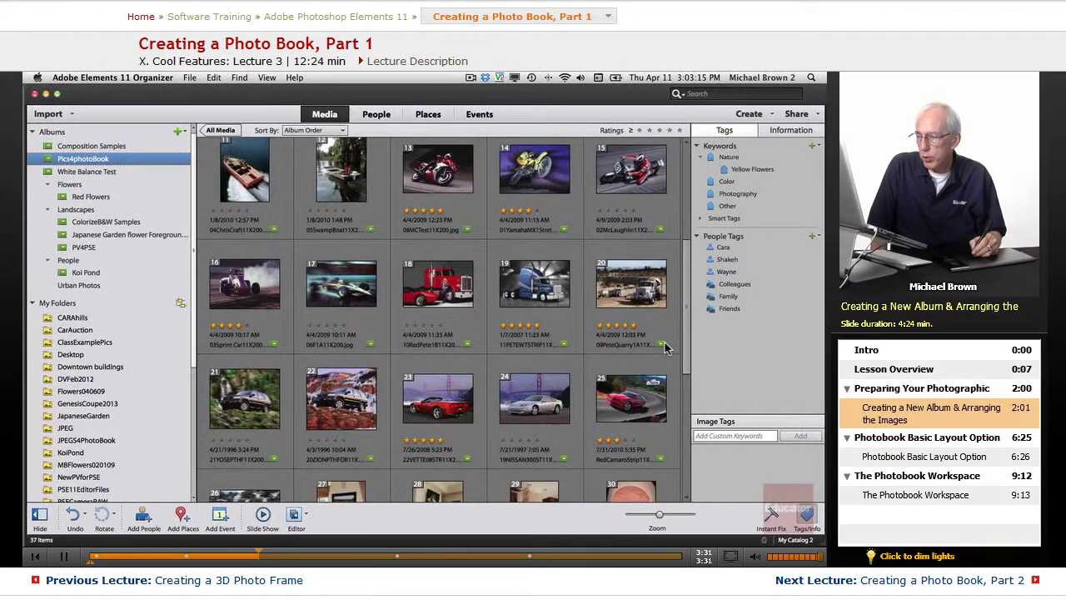
left_click_drag(666, 349, 666, 246)
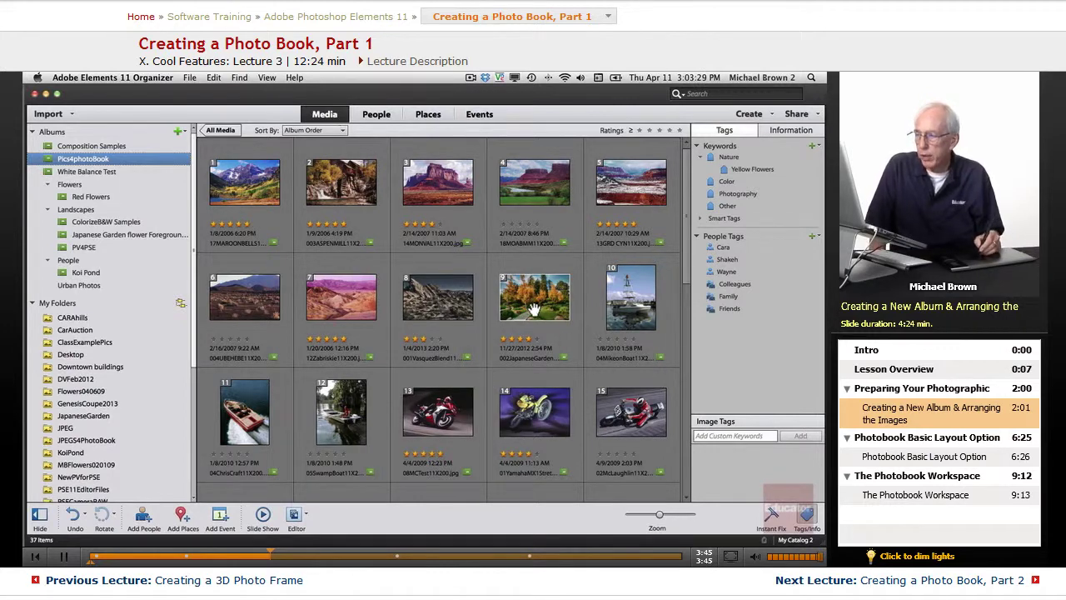
left_click_drag(535, 307, 210, 190)
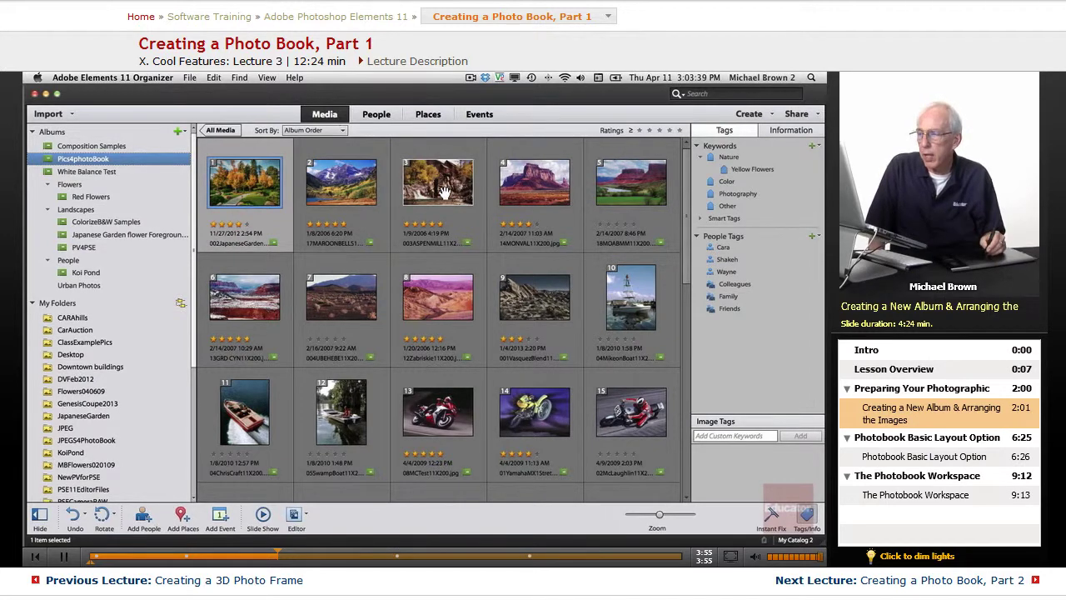
left_click_drag(438, 185, 315, 187)
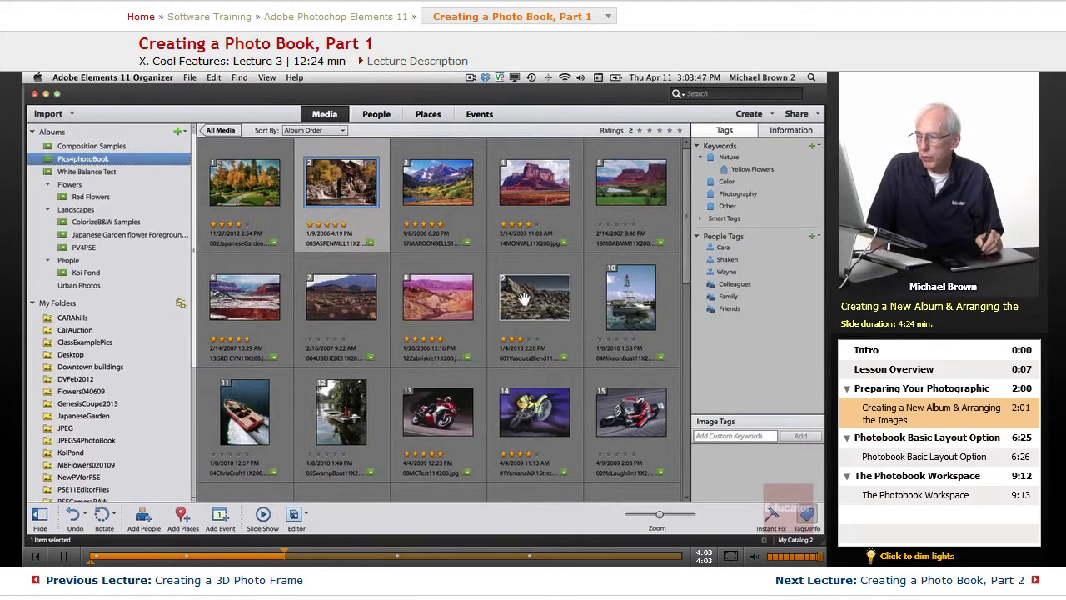
Step: Delete the red Corvette photo numbered 23 in the album from the catalog without deleting its file from the hard disk
left_click_drag(689, 274, 689, 383)
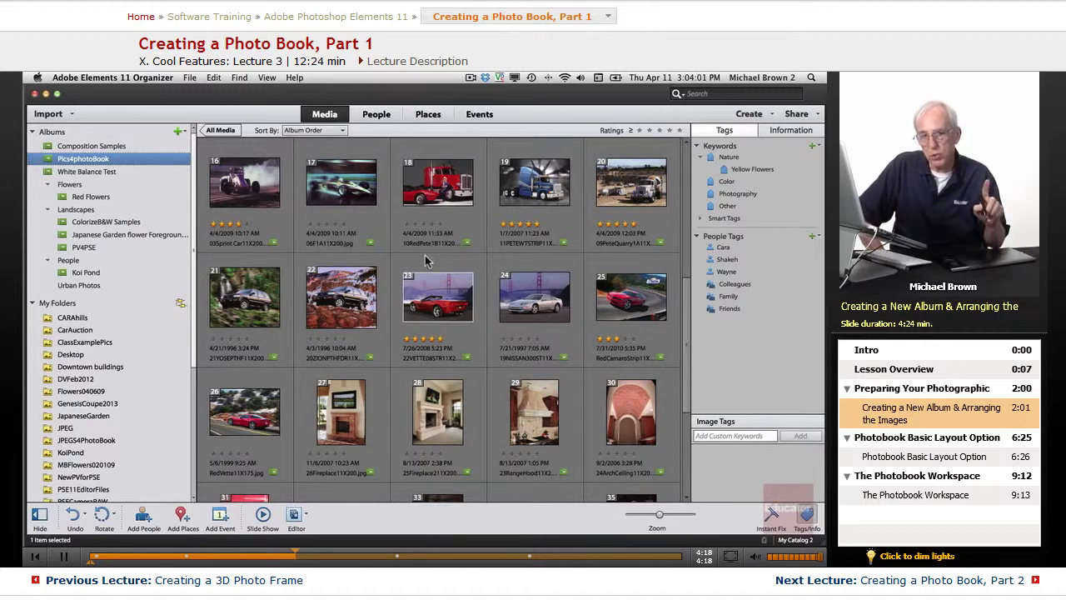
left_click(439, 308)
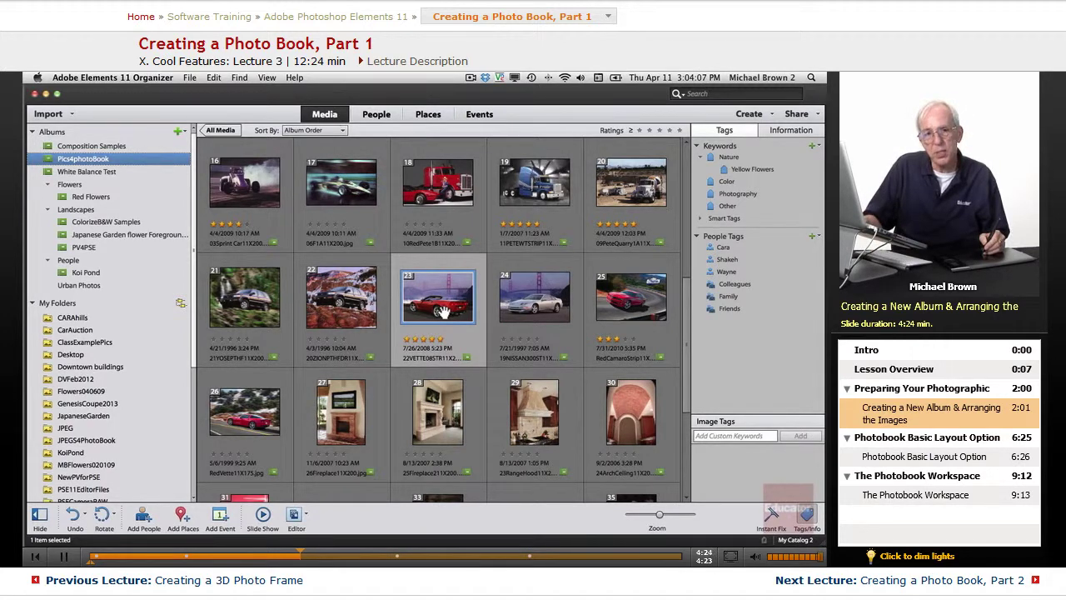
key("Delete")
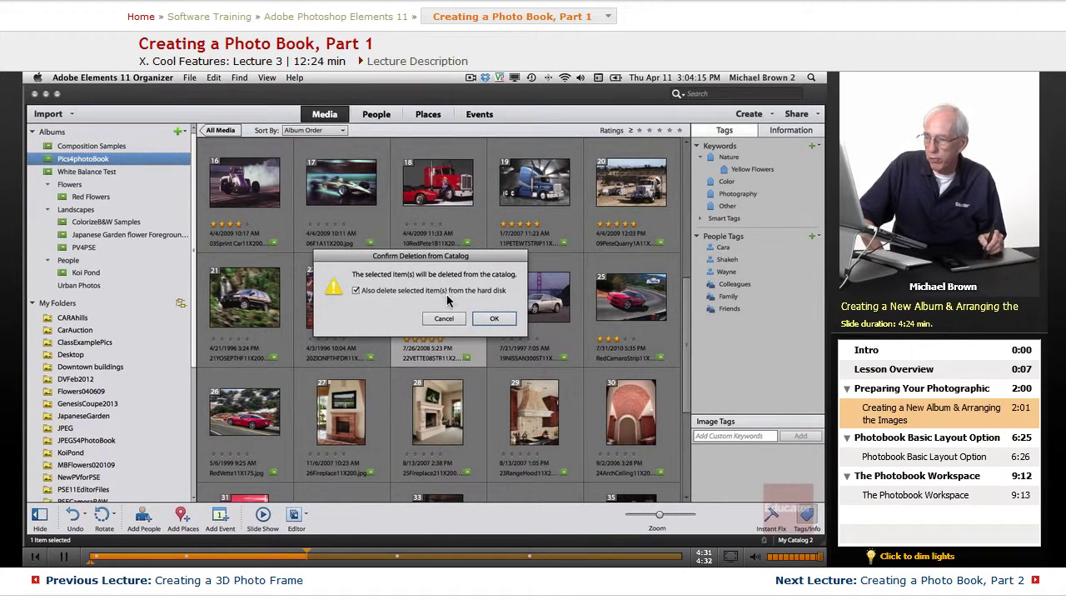
left_click(356, 291)
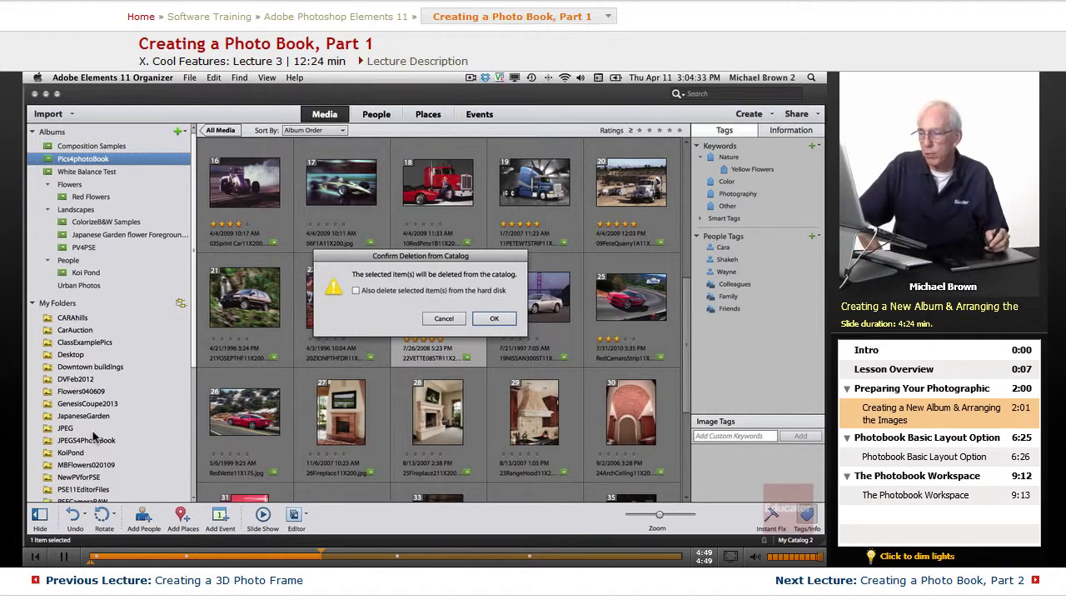
left_click(493, 320)
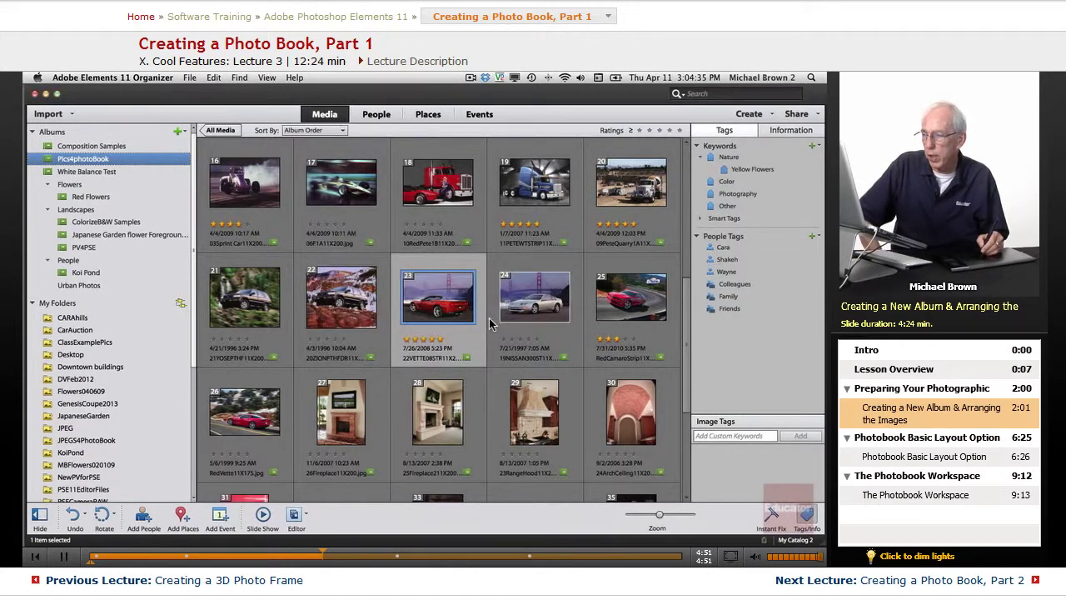
Step: Import 22VETTE08STR11X200.jpg from the JPEGS4PhotoBook folder on disk back into the catalog
left_click(86, 440)
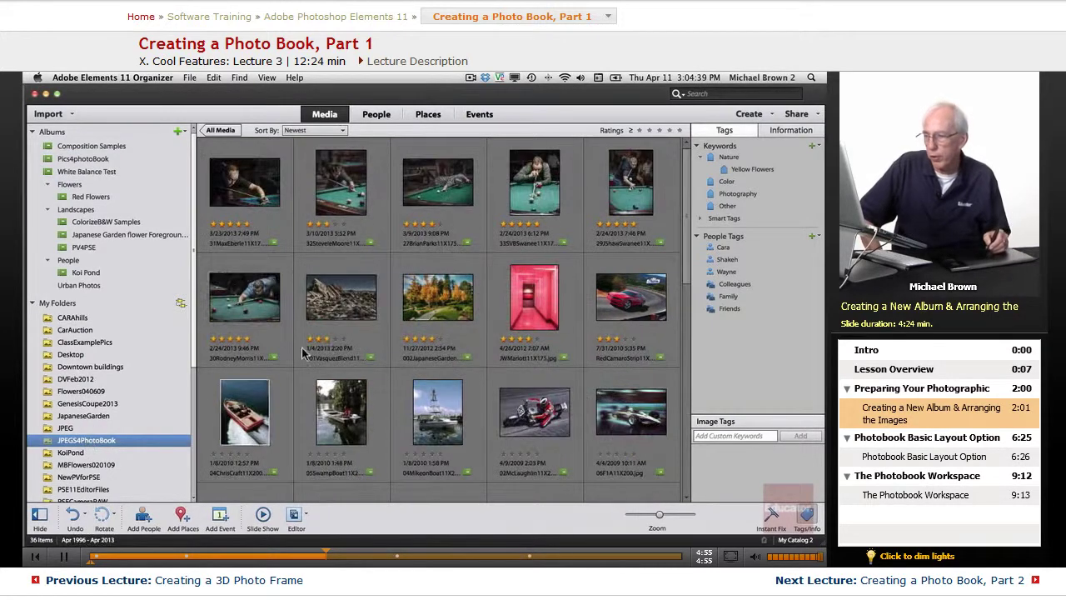
left_click_drag(686, 261, 693, 182)
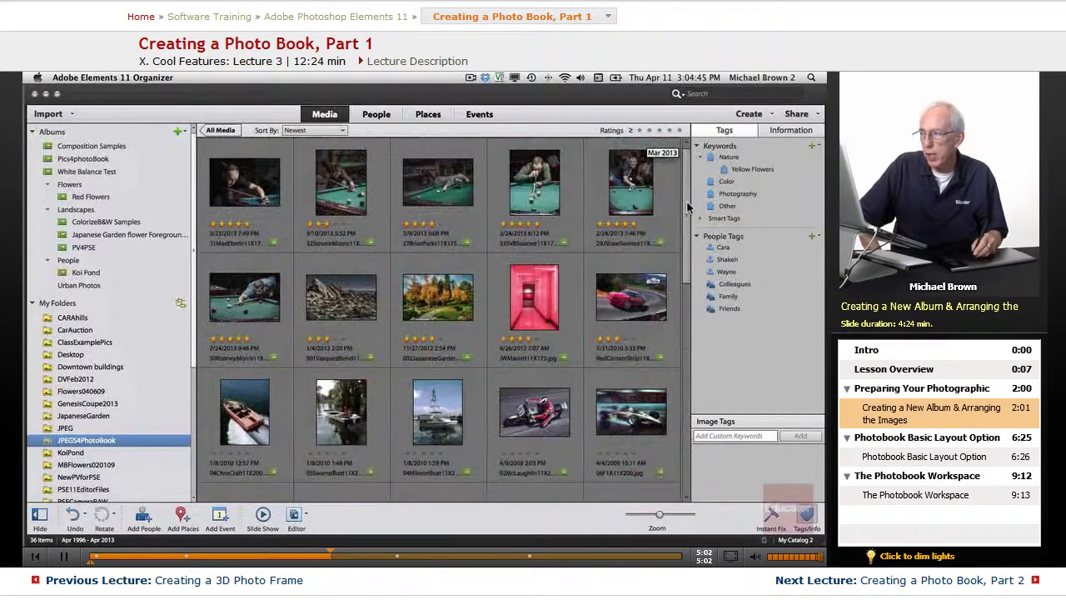
left_click(50, 113)
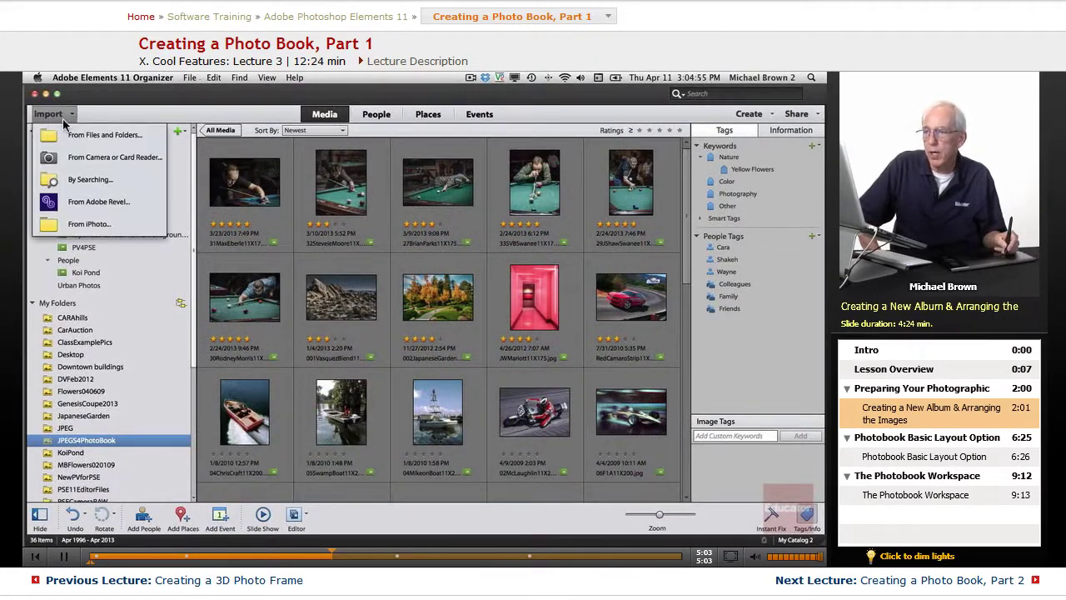
left_click(81, 138)
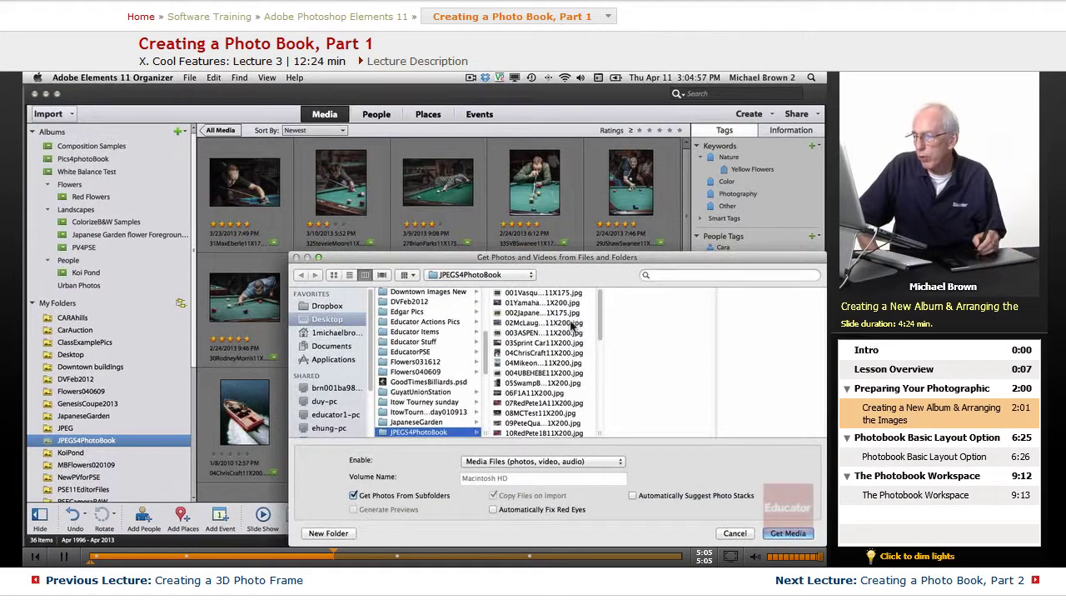
scroll(598, 341, "down", 4)
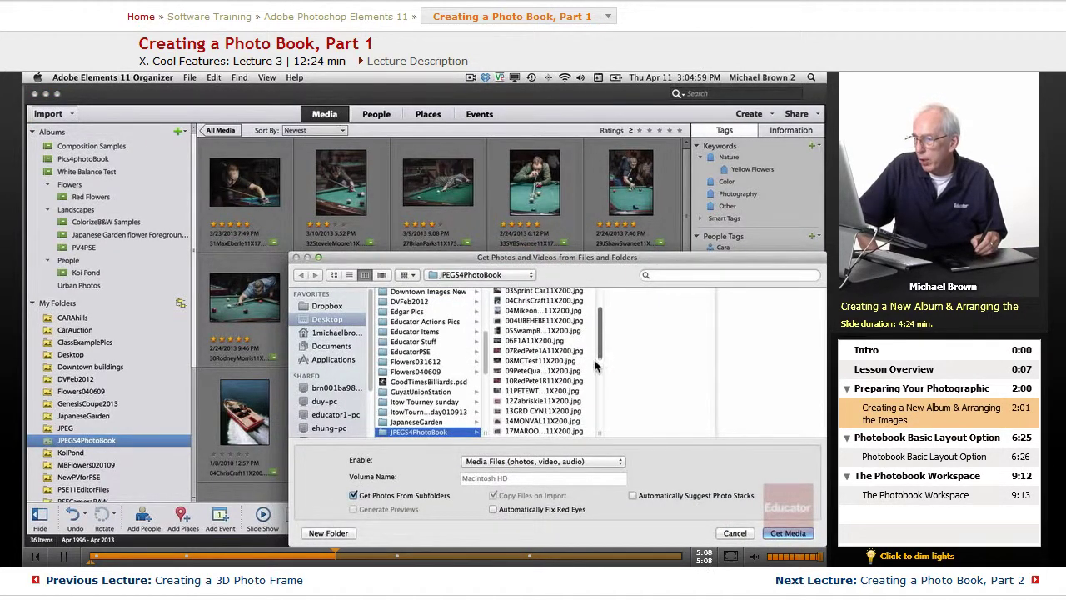
scroll(598, 386, "down", 3)
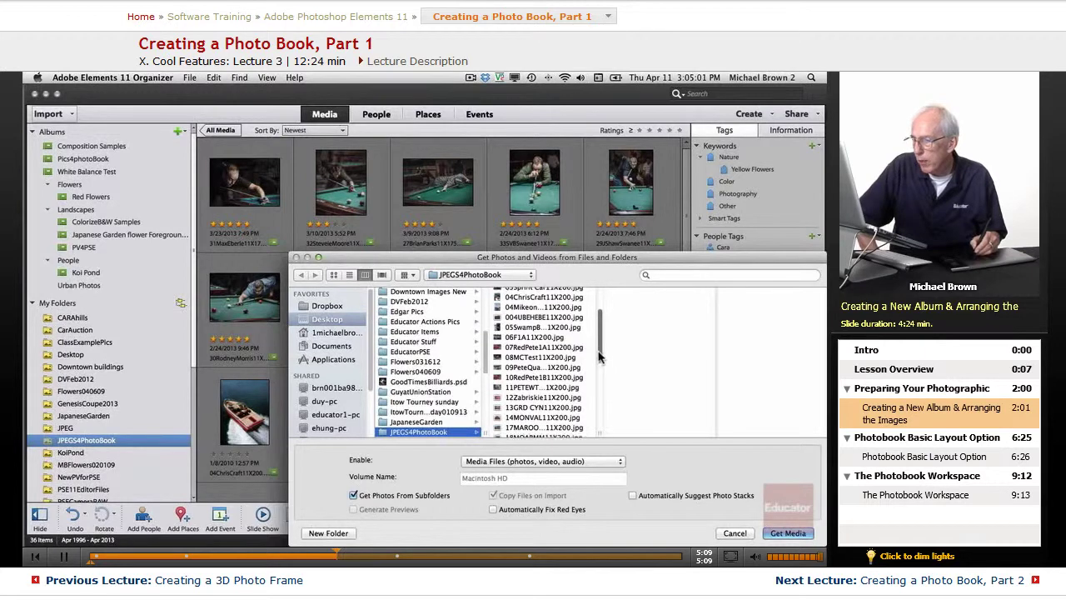
scroll(598, 385, "down", 1)
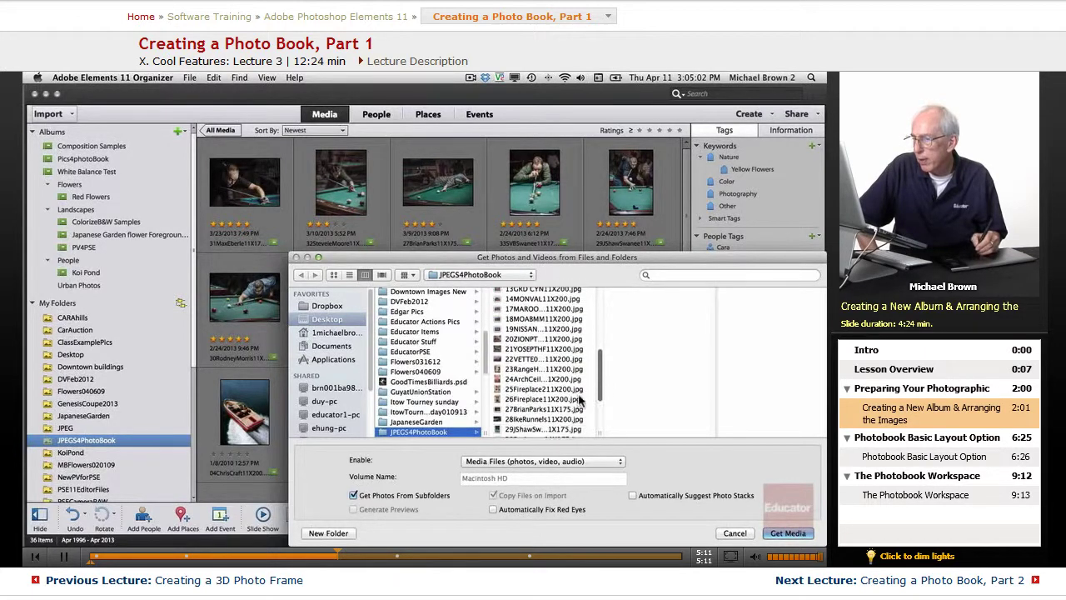
left_click(521, 360)
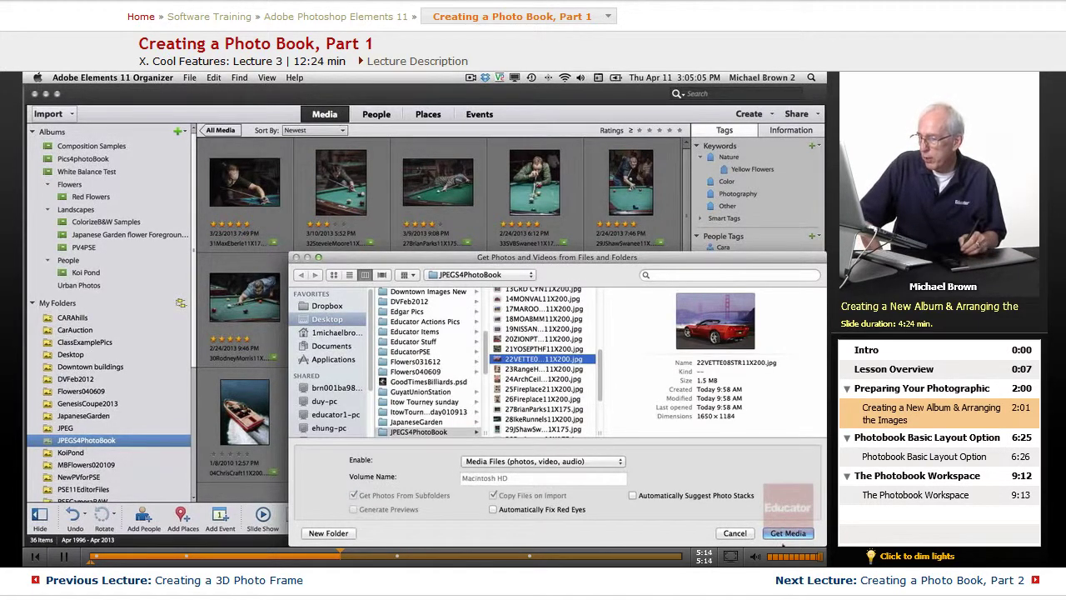
left_click(787, 533)
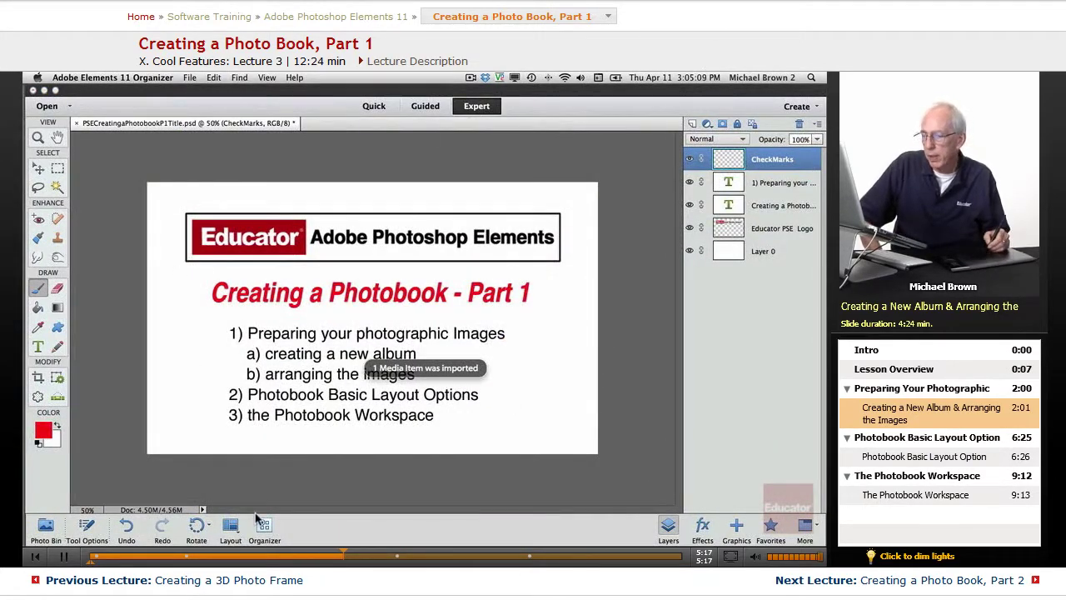
Step: Return to the Organizer and check the JPEGS4PhotoBook folder and the Pics4photoBook album for the reimported Corvette photo
left_click(263, 527)
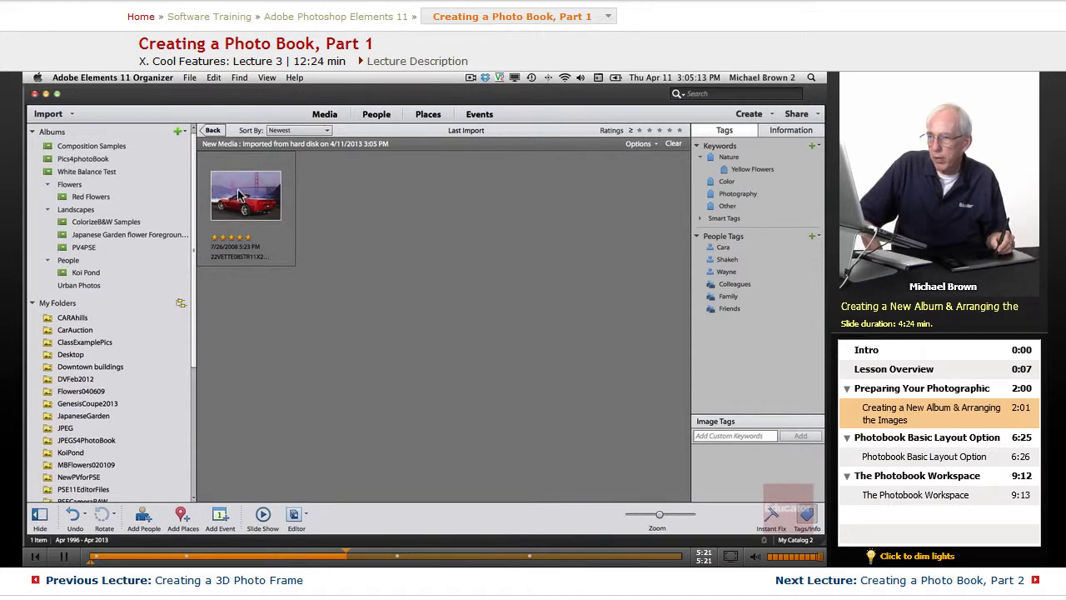
left_click_drag(216, 261, 97, 448)
left_click(82, 439)
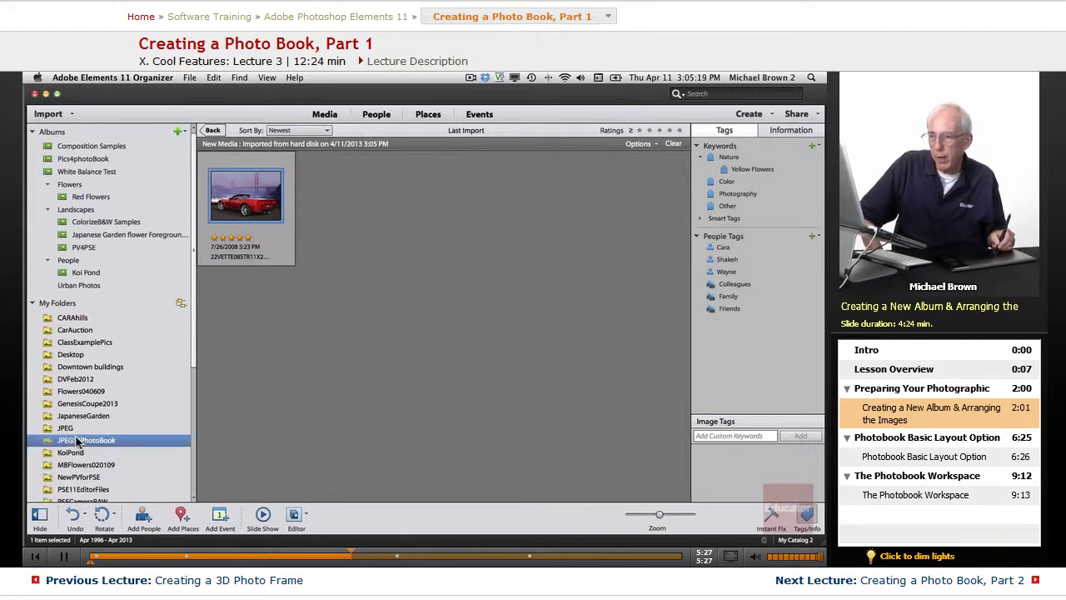
mouse_move(688, 272)
left_mouse_down()
mouse_move(687, 399)
mouse_move(688, 268)
left_mouse_up()
left_click(82, 160)
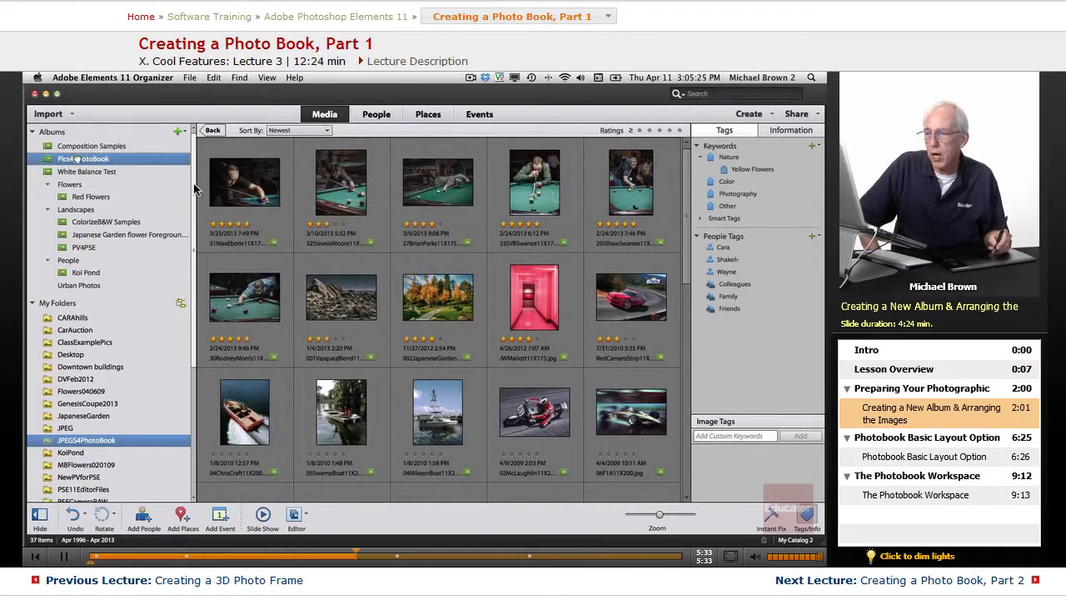
left_click_drag(688, 269, 721, 200)
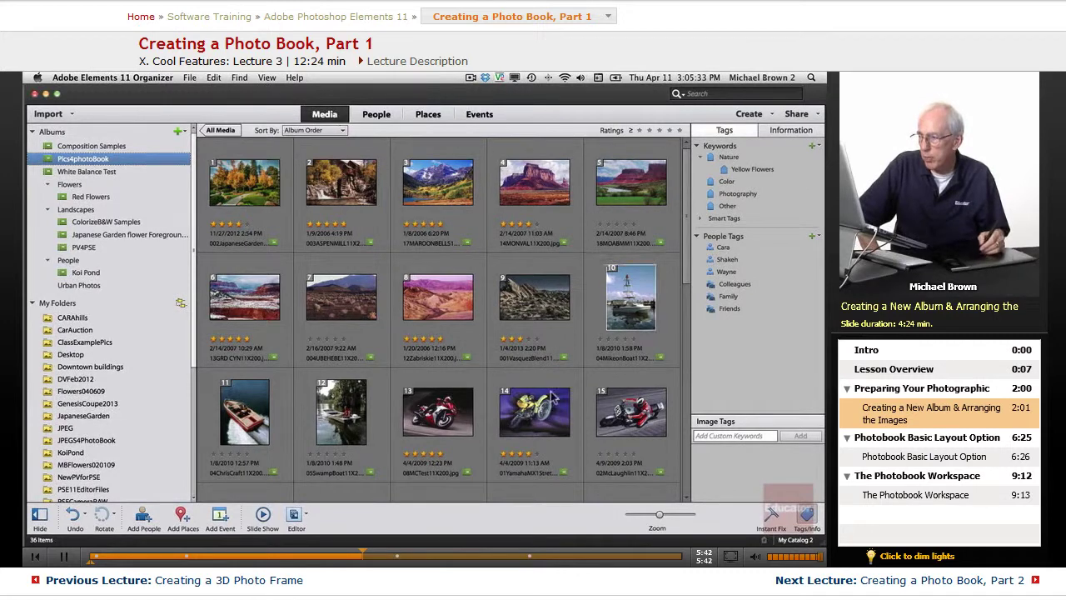
scroll(688, 278, "down", 2)
scroll(687, 277, "up", 2)
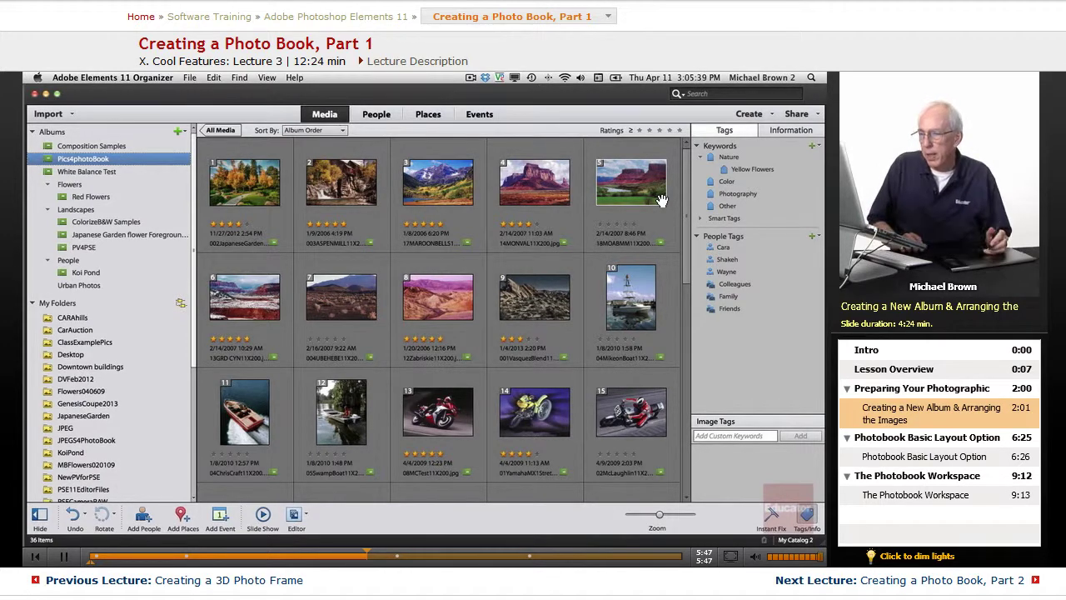
Step: Select the first nine photos of the Pics4photoBook album and start creating a Photo Book from them
left_click(241, 190)
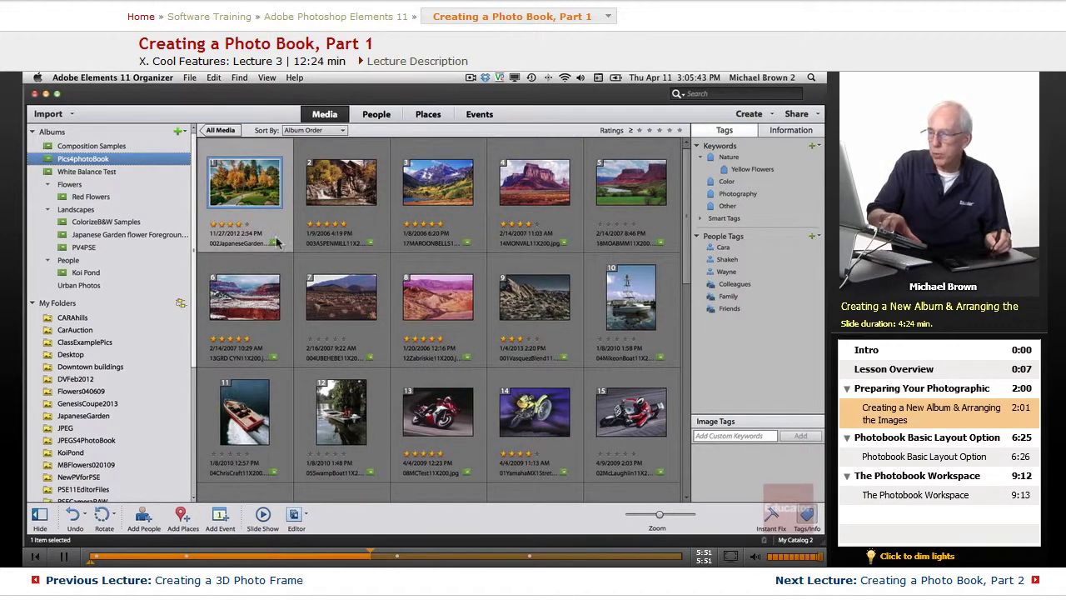
left_click(550, 302, "shift")
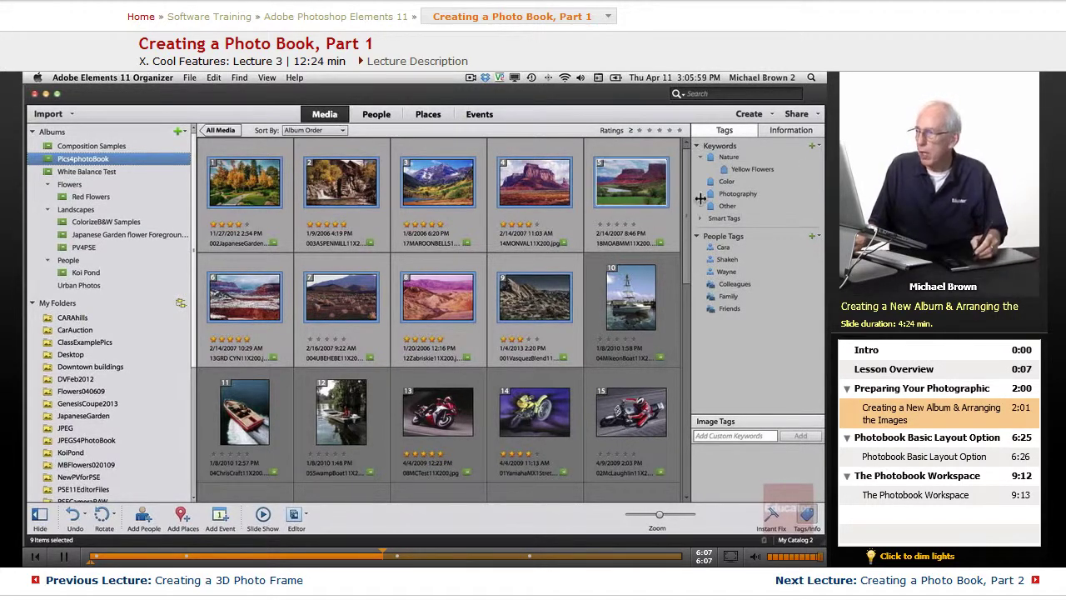
left_click(770, 116)
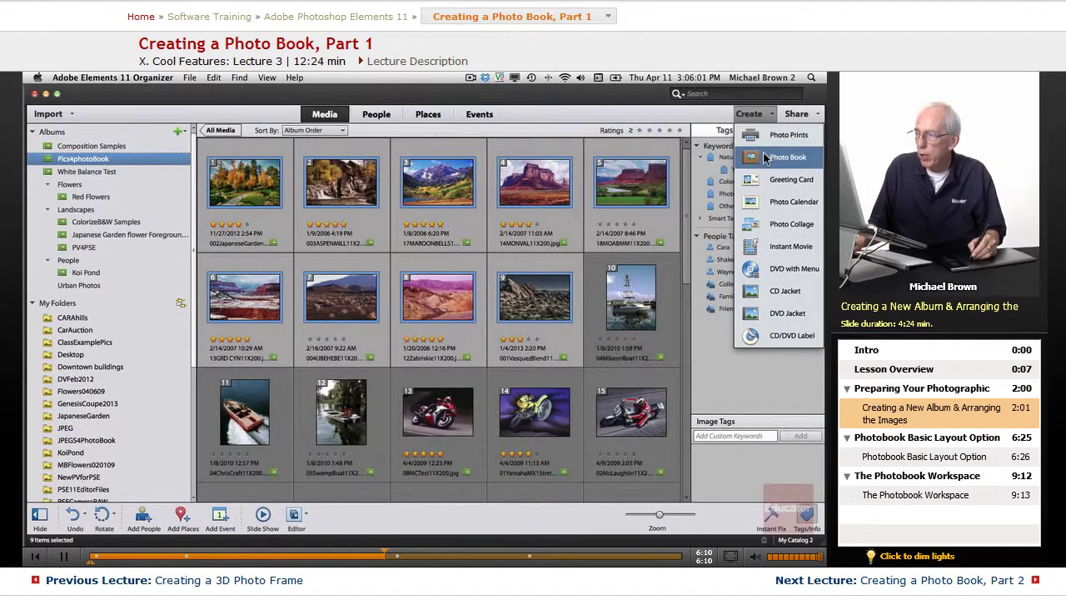
left_click(756, 117)
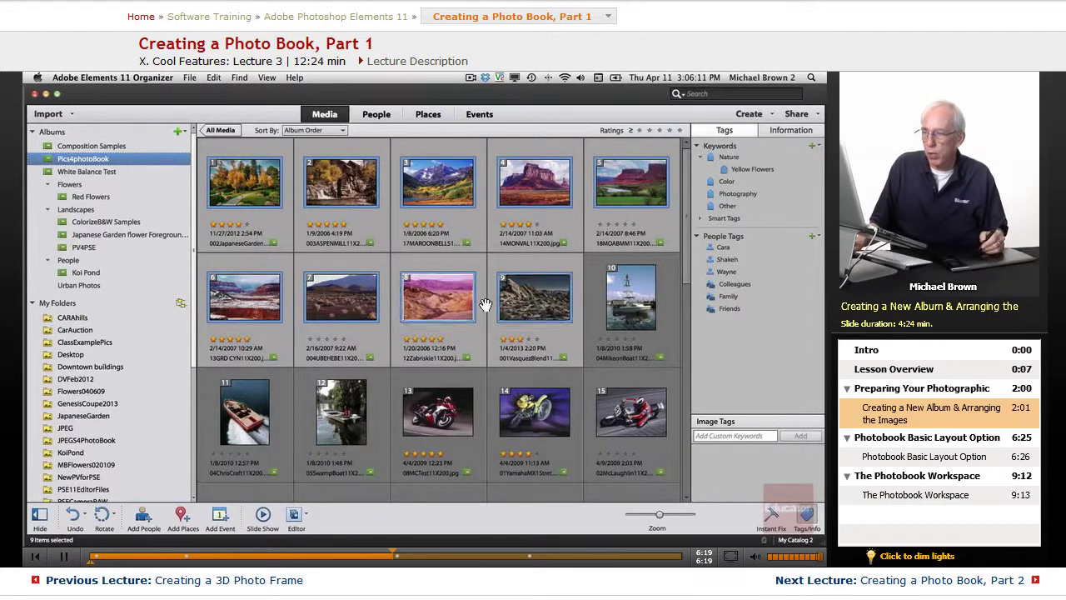
left_click(766, 117)
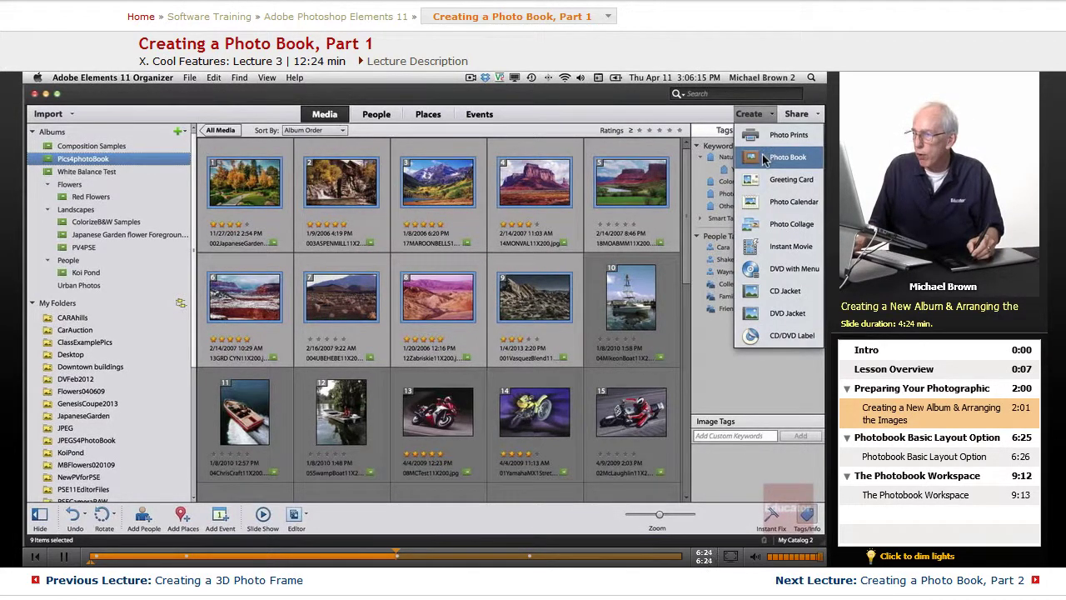